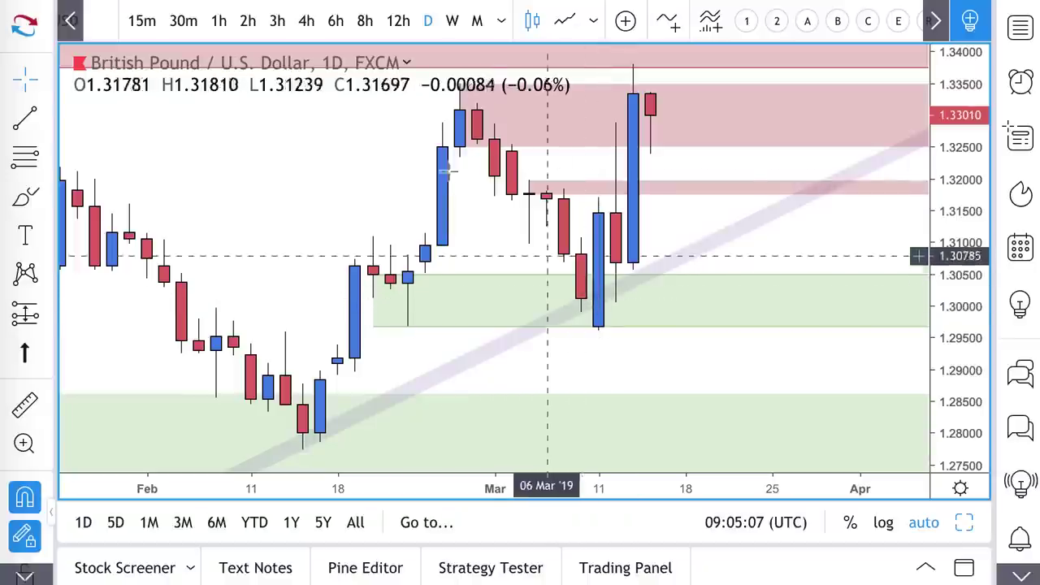
Step: Switch the GBP/USD chart to the 4-hour timeframe and show the Trading180 C.P. Candle Entry and 2 Candle Entry indicators
left_click(307, 27)
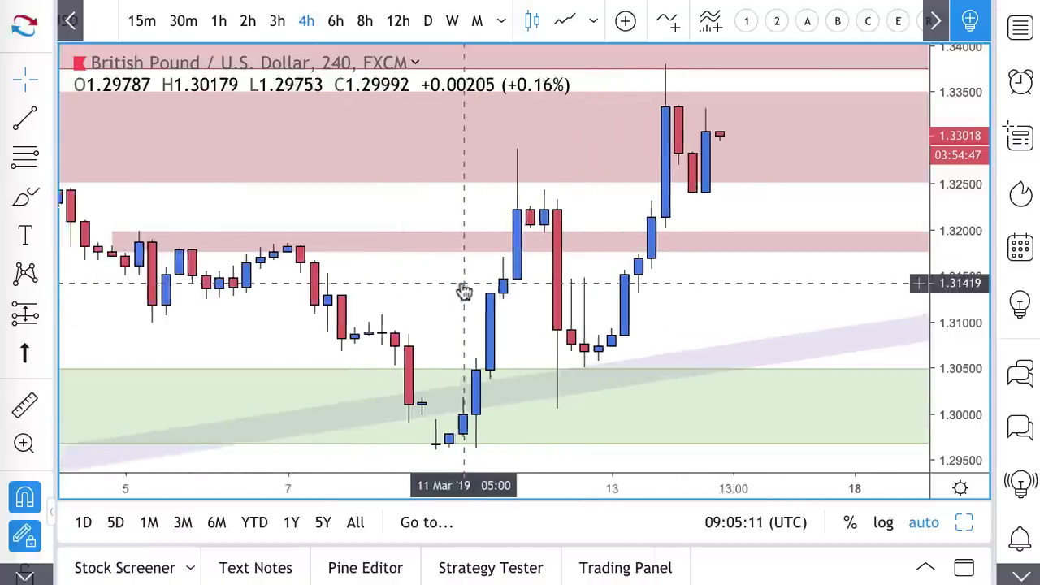
scroll(461, 285, "down", 5)
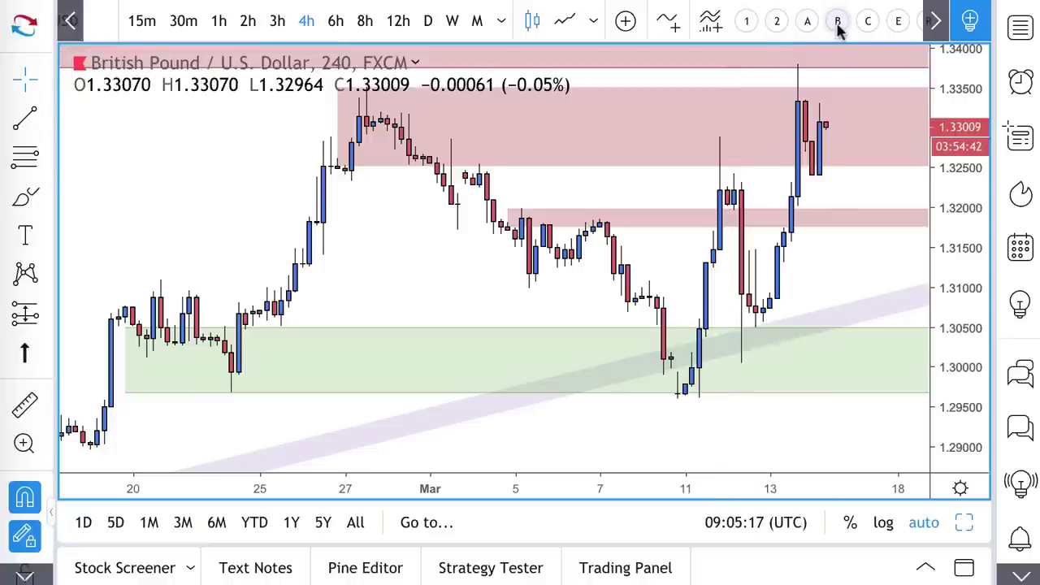
left_click(866, 21)
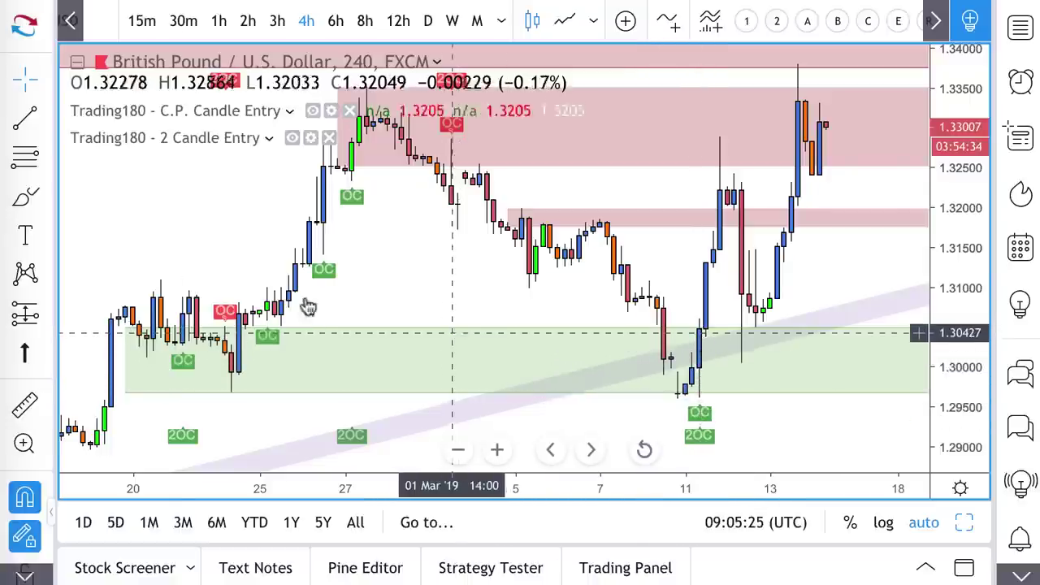
Step: Place a long position on GBP/USD at the 11 March buy signal with entry at 1.30481 and stop at 1.29463
left_click(24, 313)
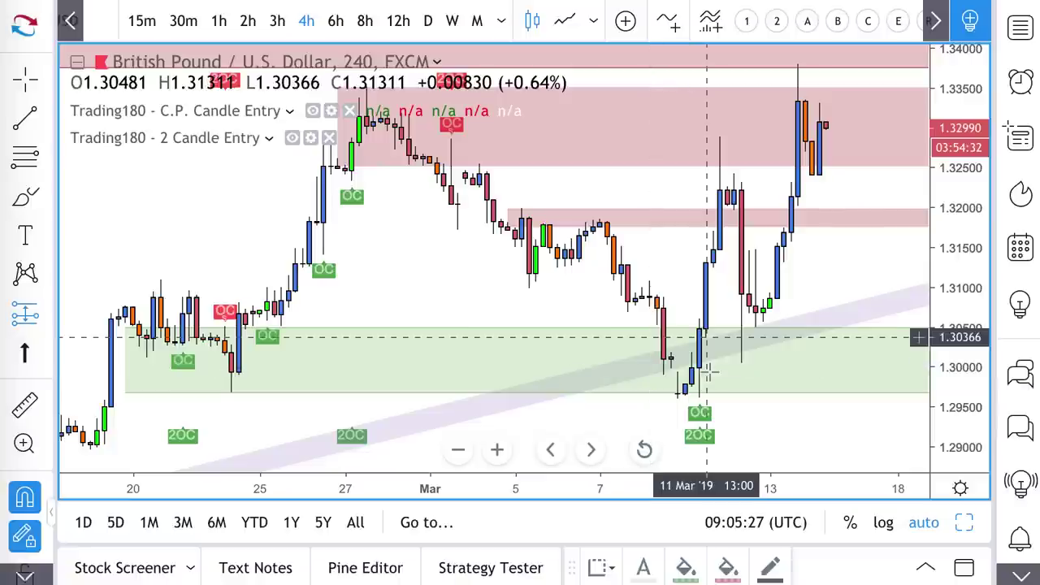
left_click(700, 340)
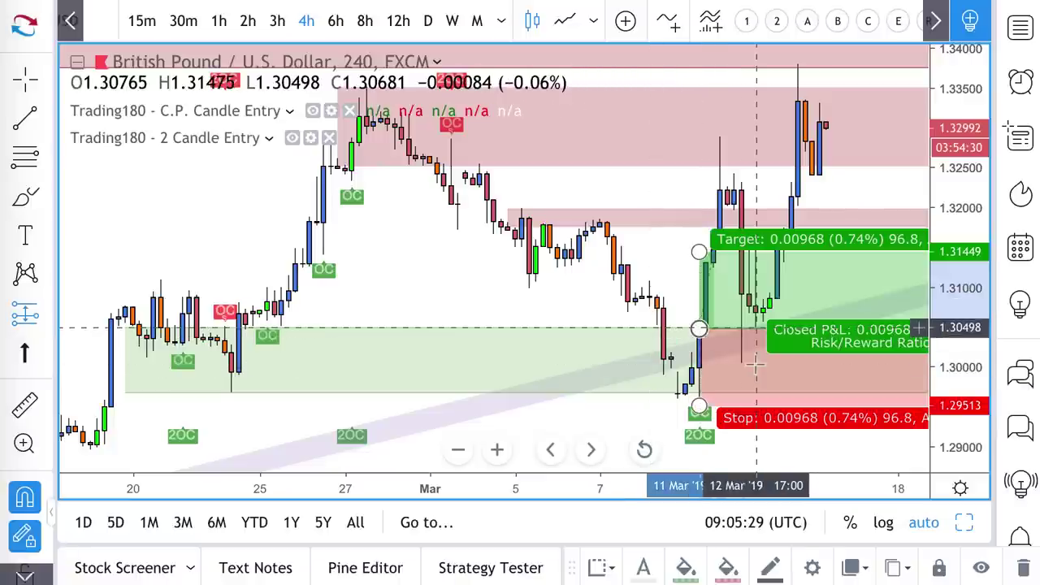
left_click_drag(700, 411, 735, 410)
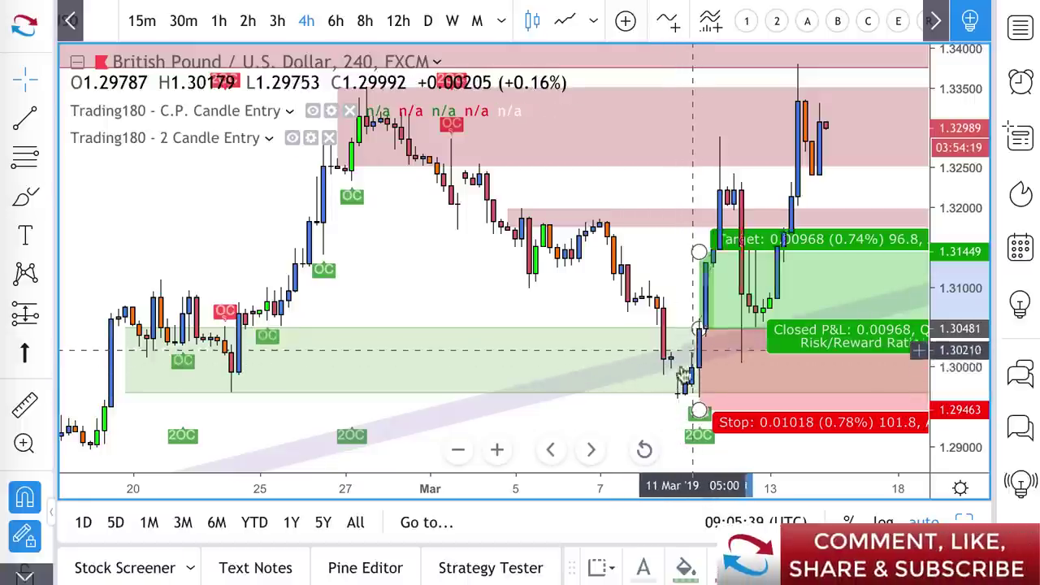
Step: Raise the GBP/USD long position's target to 1.32548, at the lower edge of the large red supply zone
scroll(735, 394, "down", 3)
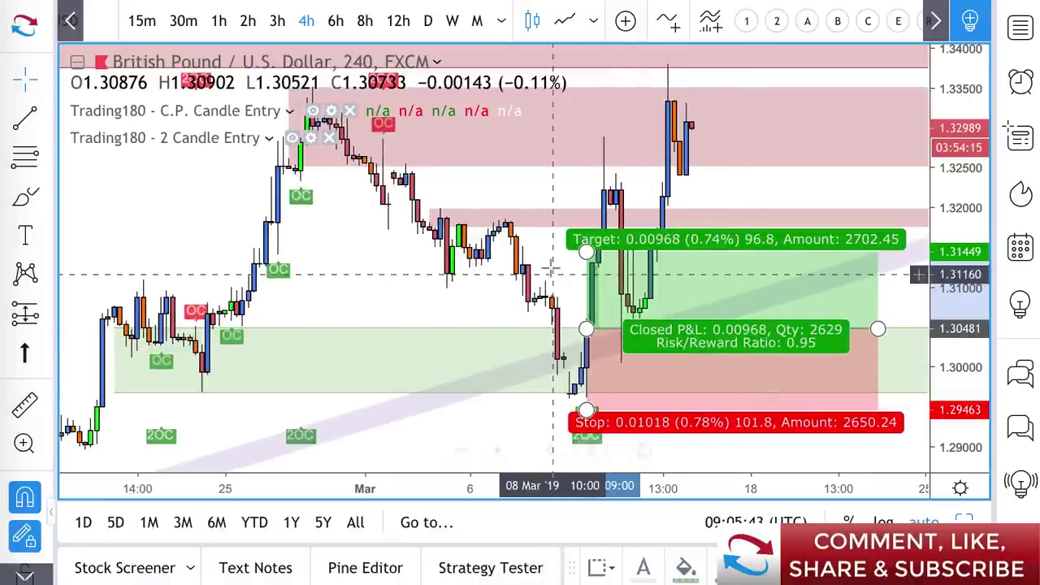
scroll(543, 351, "up", 2)
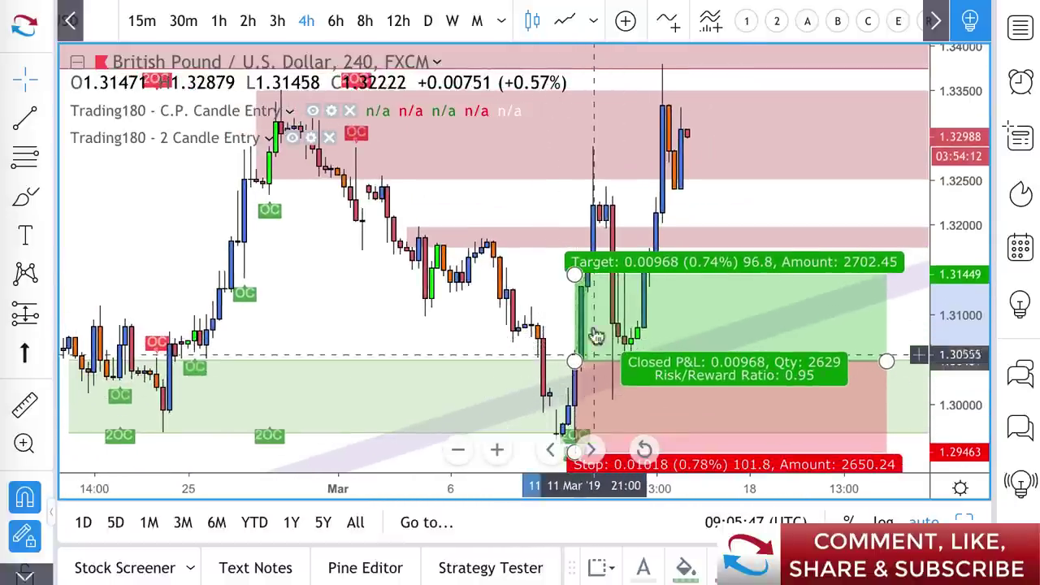
scroll(542, 275, "down", 2)
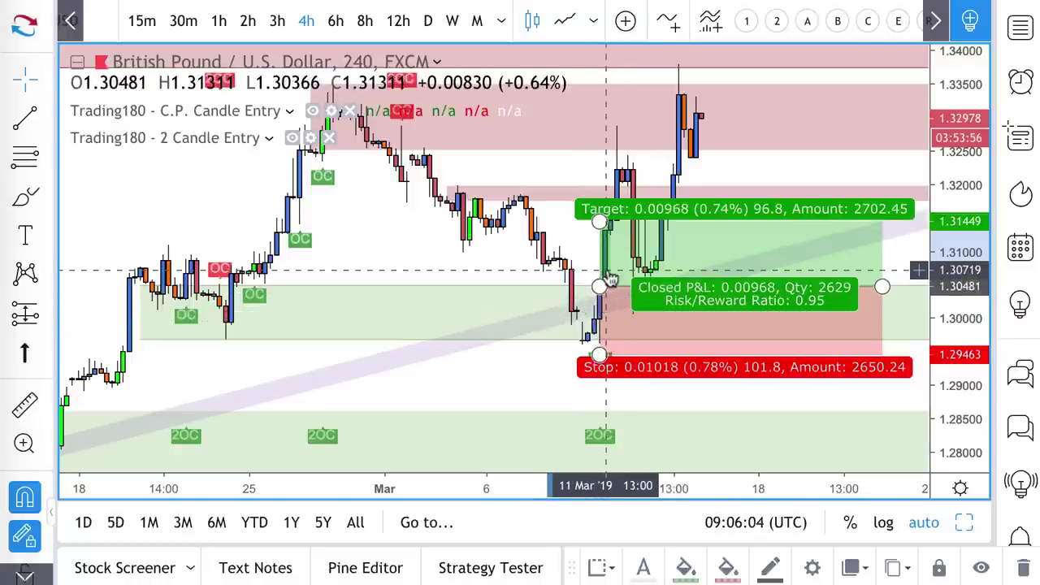
left_click_drag(602, 226, 598, 148)
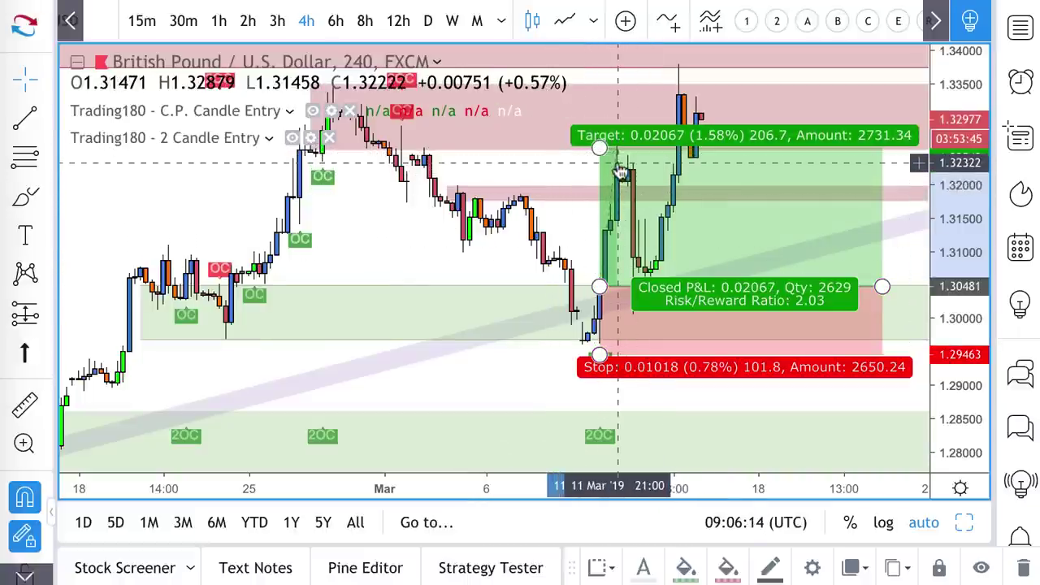
scroll(617, 167, "up", 3)
scroll(614, 174, "up", 1)
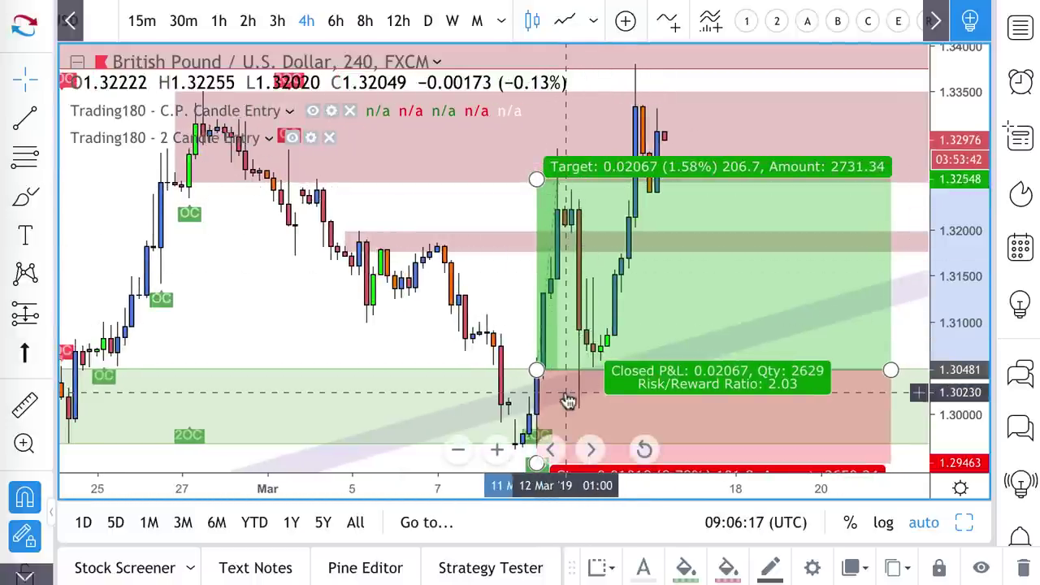
scroll(569, 398, "down", 1)
scroll(558, 392, "down", 1)
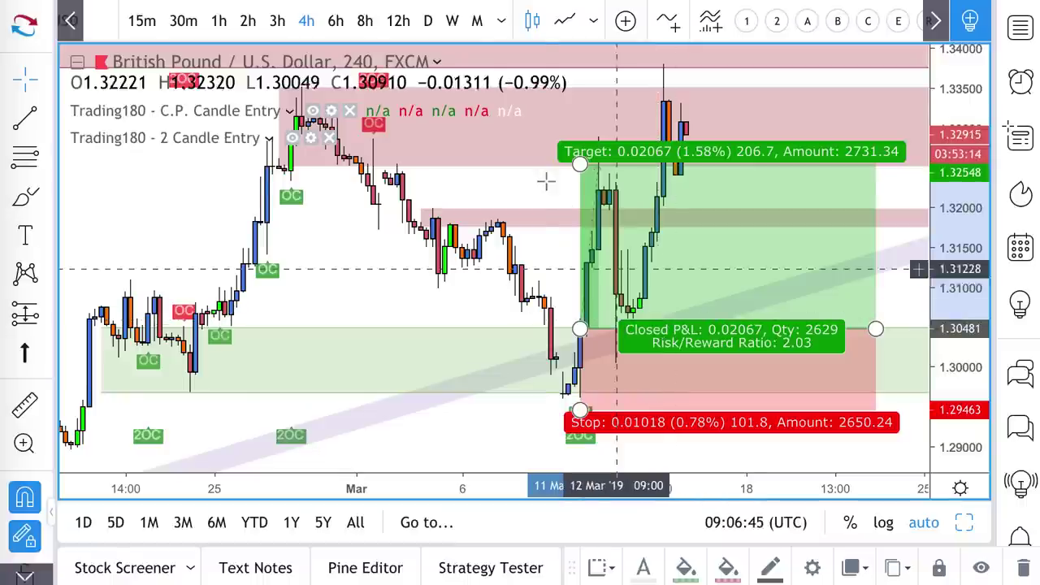
Step: Open the daily USD/JPY chart and mark a red supply zone from 111.739 to 112.137, starting at the 5 March candle
left_click(428, 23)
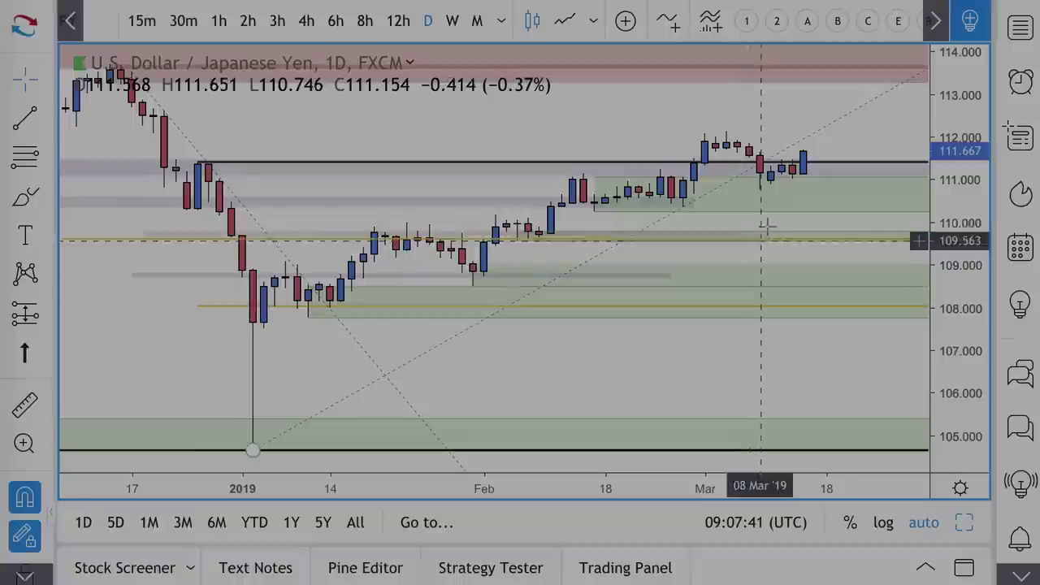
scroll(766, 228, "up", 5)
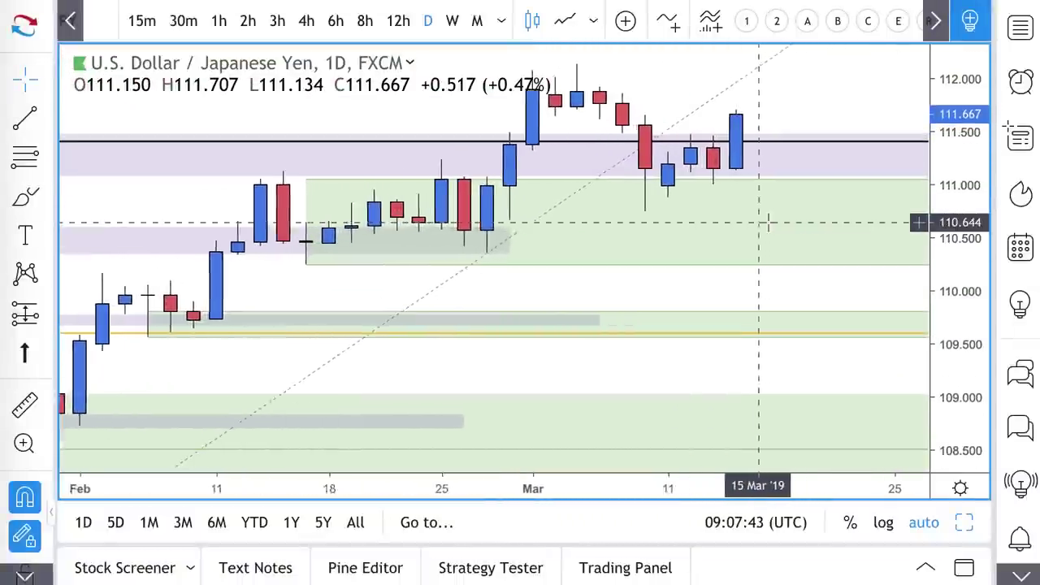
scroll(766, 223, "up", 2)
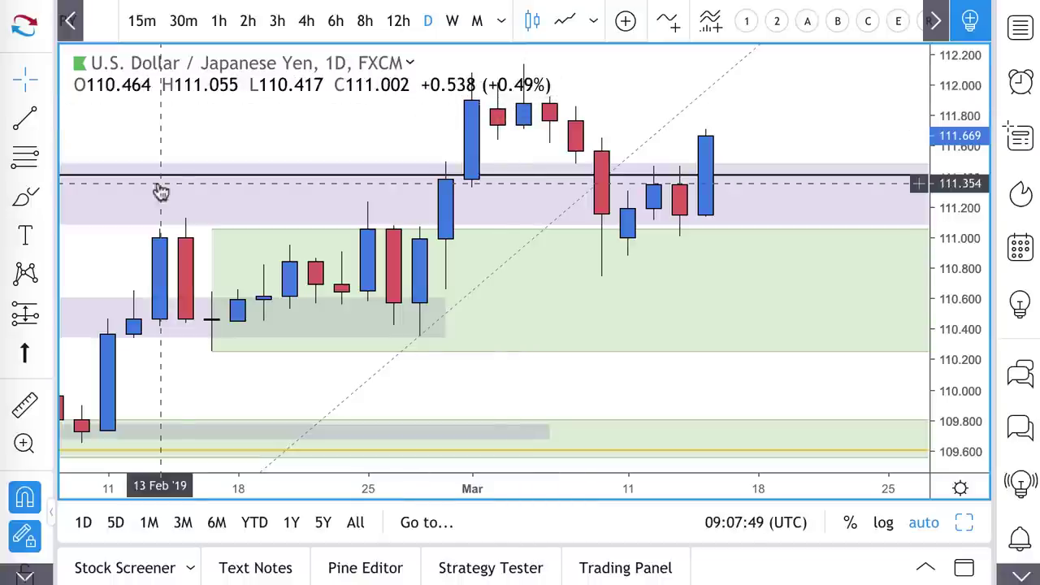
left_click_drag(523, 123, 523, 63)
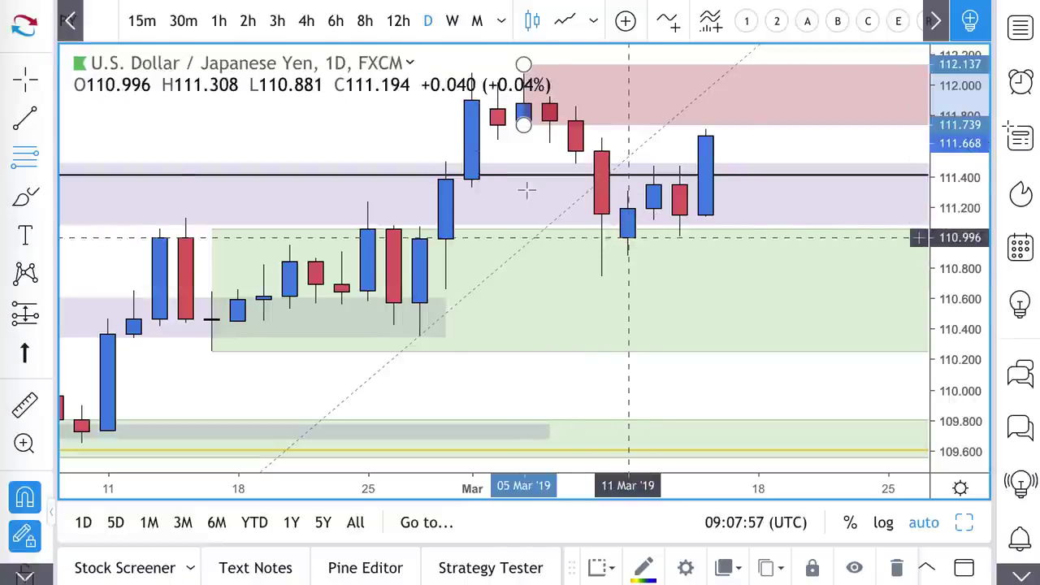
Step: Set the USD/JPY chart to the 4-hour timeframe and show the Trading180 candle entry indicators
left_click(306, 22)
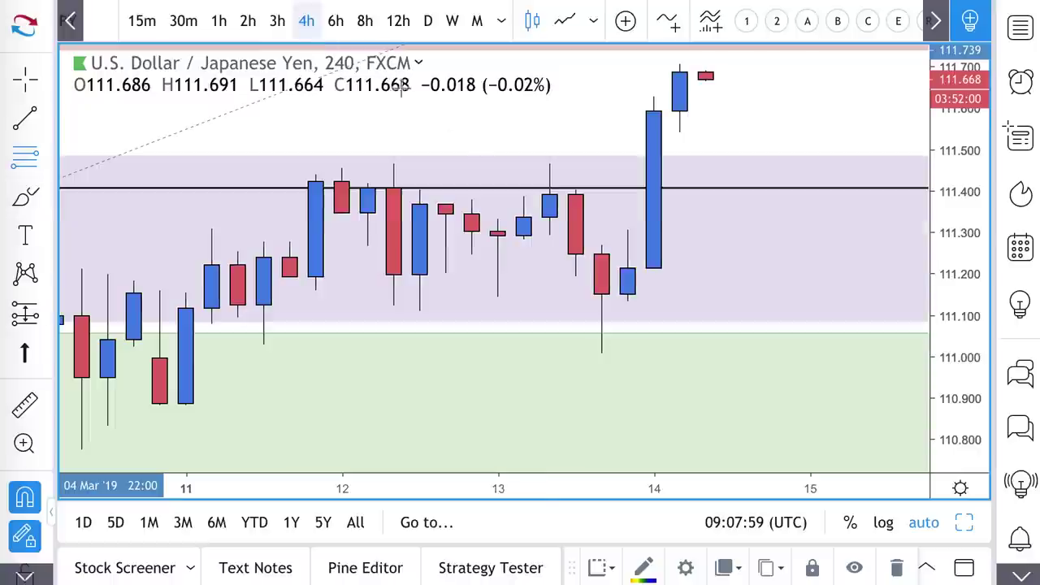
scroll(489, 189, "down", 5)
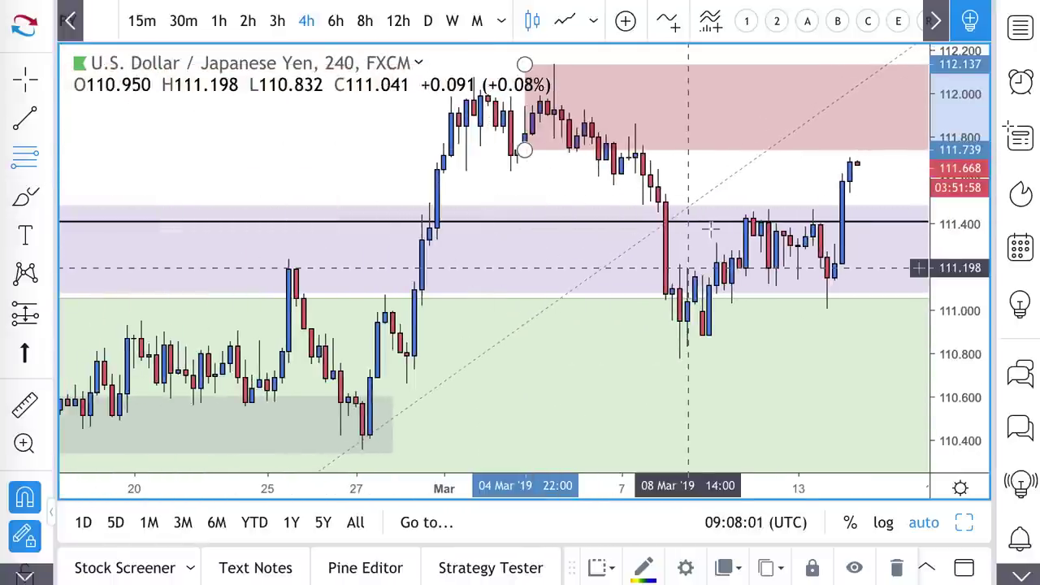
left_click(865, 24)
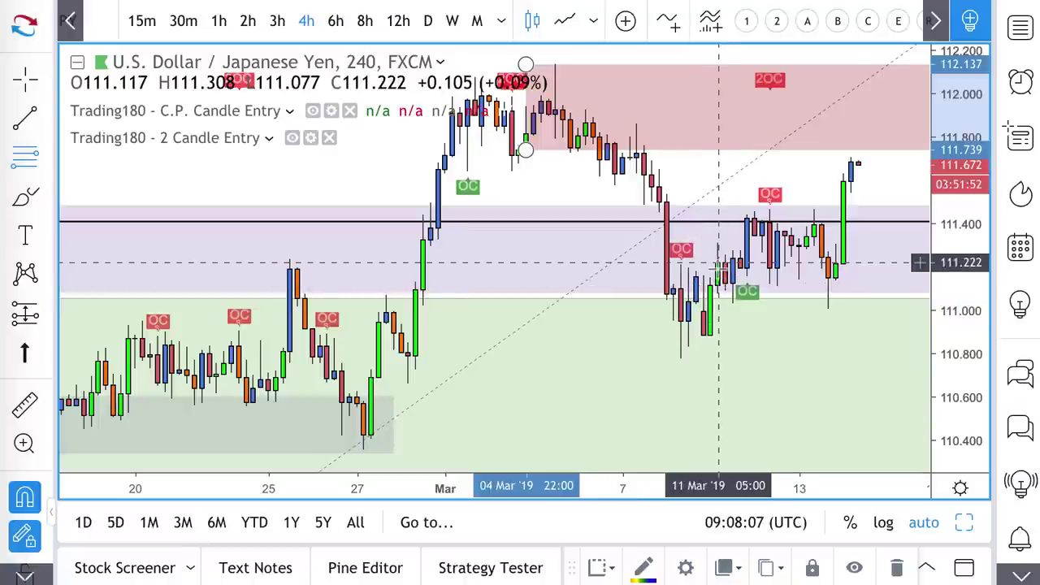
Step: Place a long position on USD/JPY at the 11 March 05:00 candle with entry at 111.222 and stop at 110.716
left_click(25, 316)
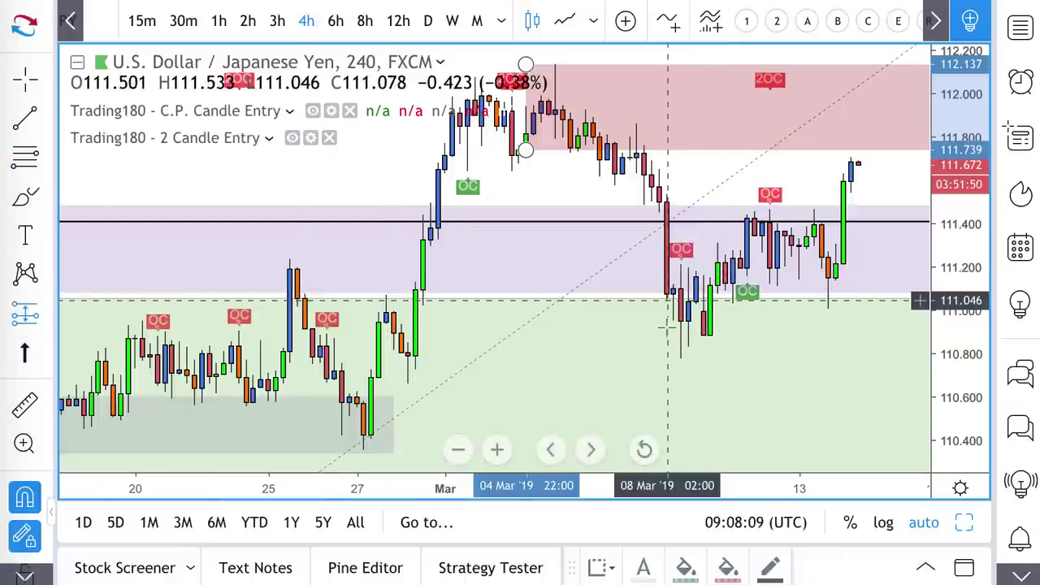
left_click(718, 263)
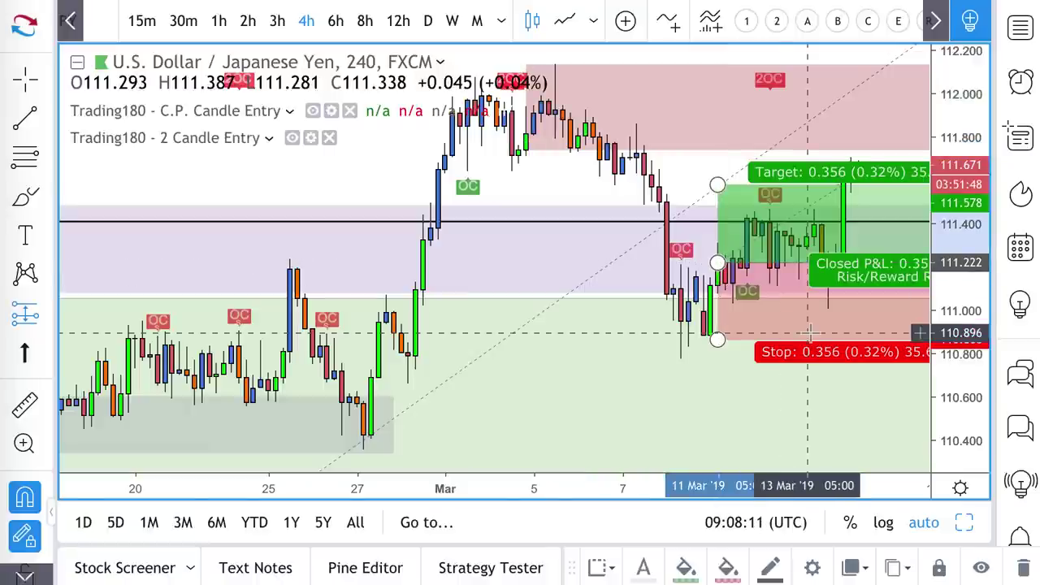
left_click_drag(718, 341, 718, 372)
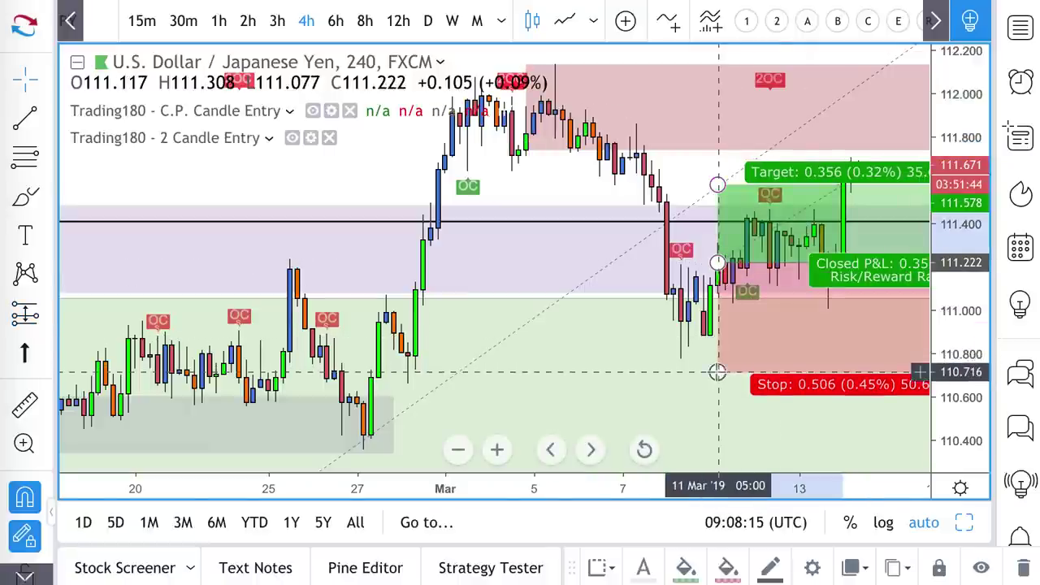
Step: Raise the USD/JPY long position's target to 111.840, inside the red supply zone
scroll(717, 372, "right", 5)
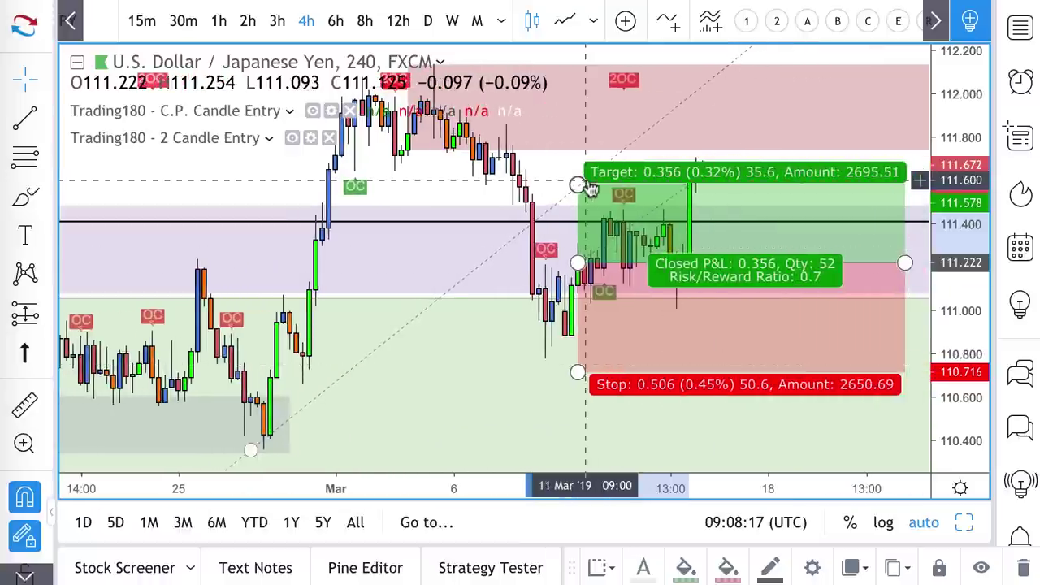
left_click_drag(578, 186, 585, 128)
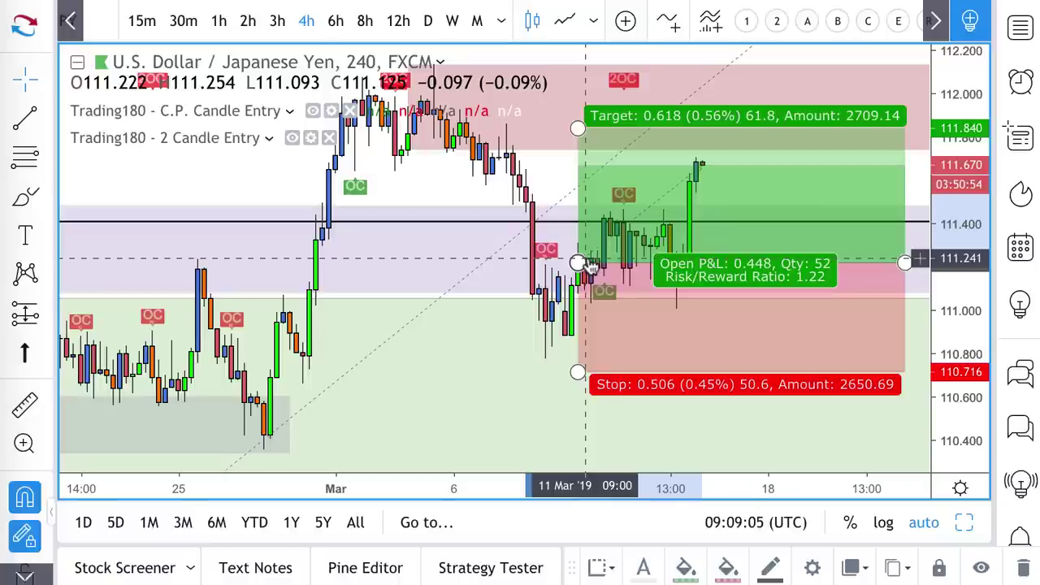
scroll(654, 356, "down", 1)
scroll(655, 356, "down", 2)
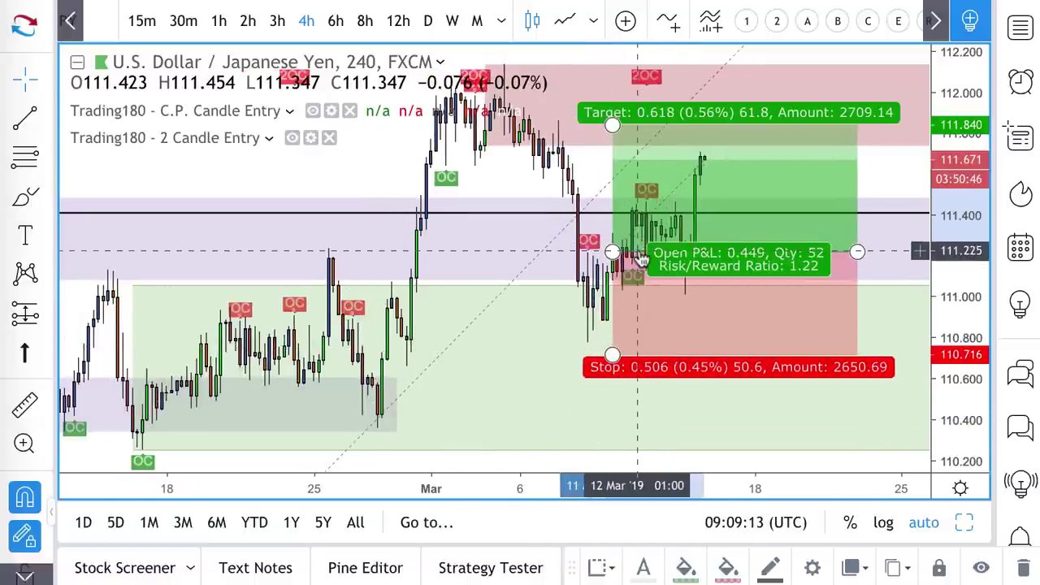
Step: Move the USD/JPY long position down to an entry of 110.581 and raise its target to 111.595 for a risk/reward ratio of 2
left_click_drag(685, 220, 681, 342)
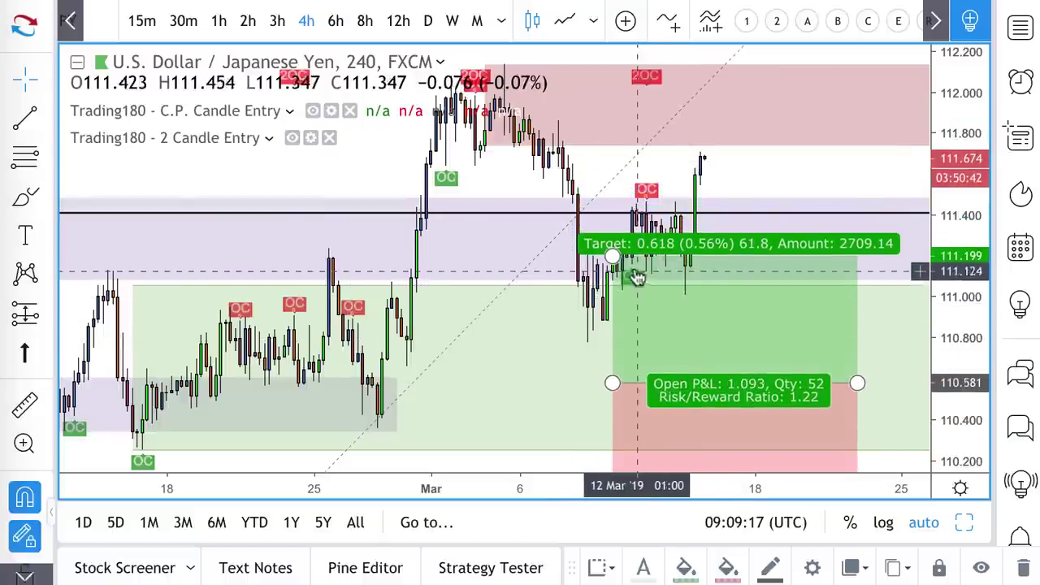
left_click_drag(611, 257, 612, 176)
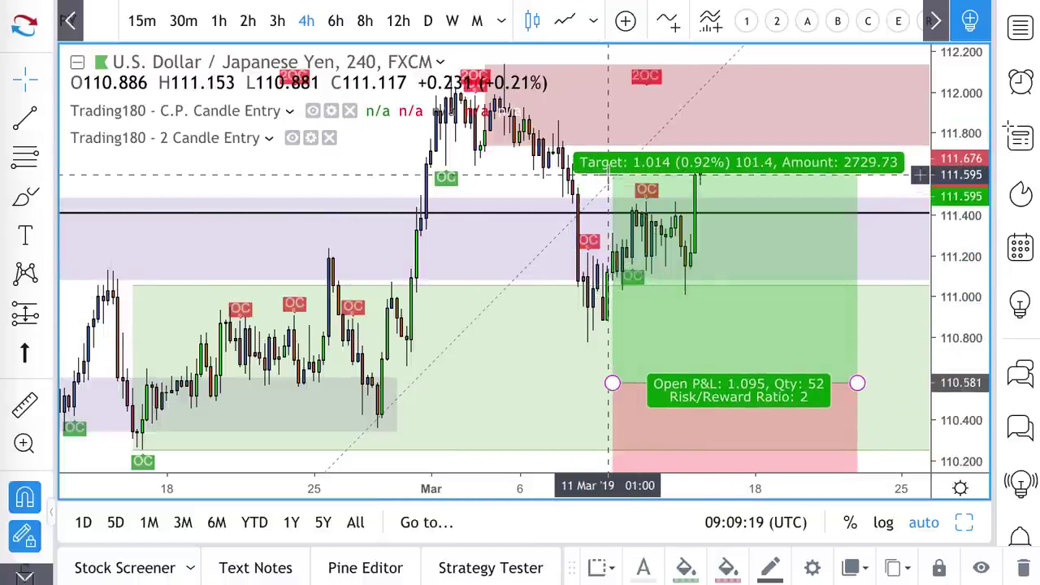
scroll(709, 268, "down", 3)
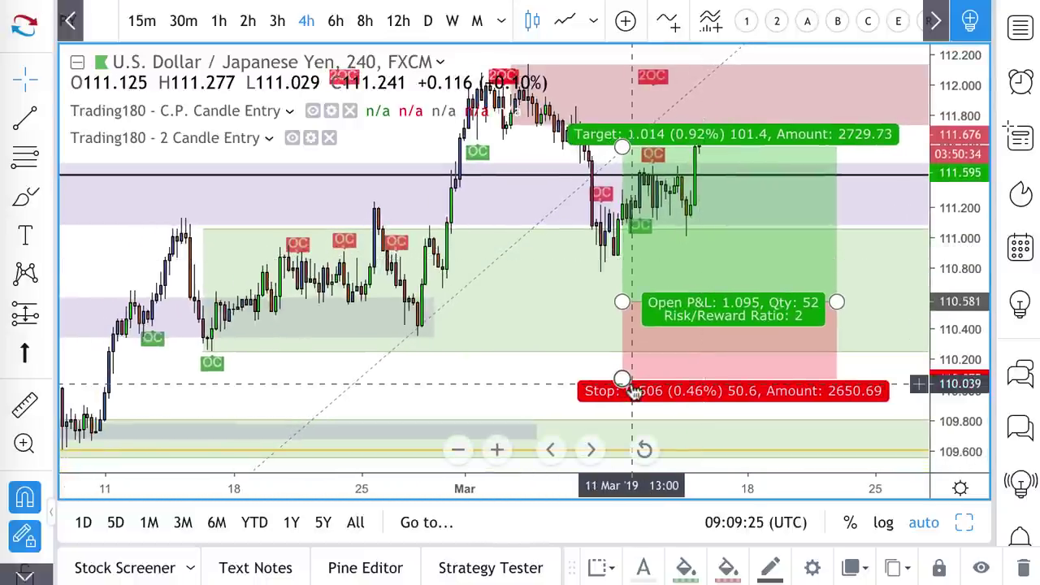
Step: Move the USD/JPY long position back up to an entry of 111.228 and lower its target to 112.016
left_click_drag(673, 309, 668, 205)
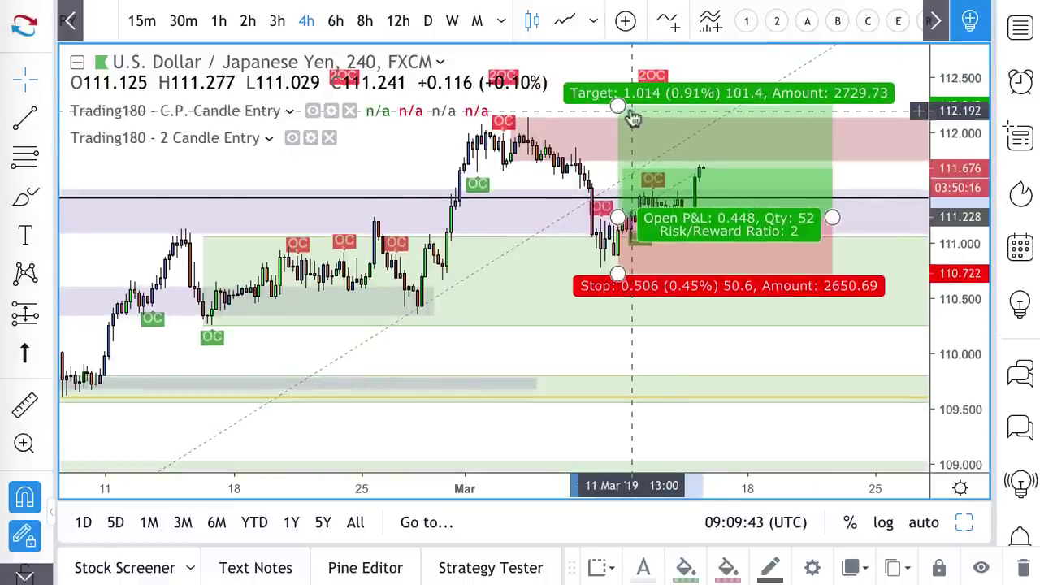
left_click_drag(617, 104, 618, 129)
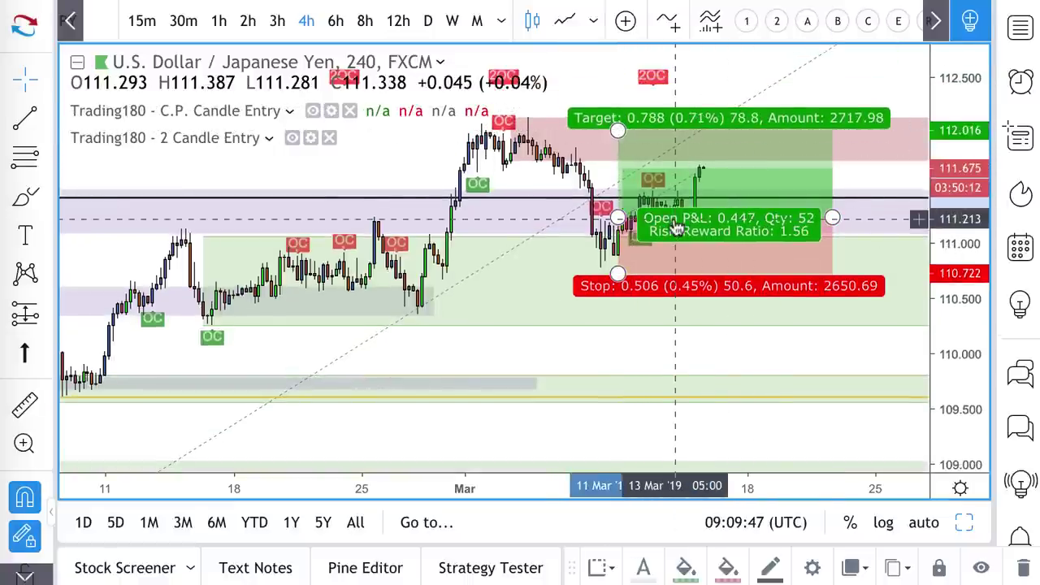